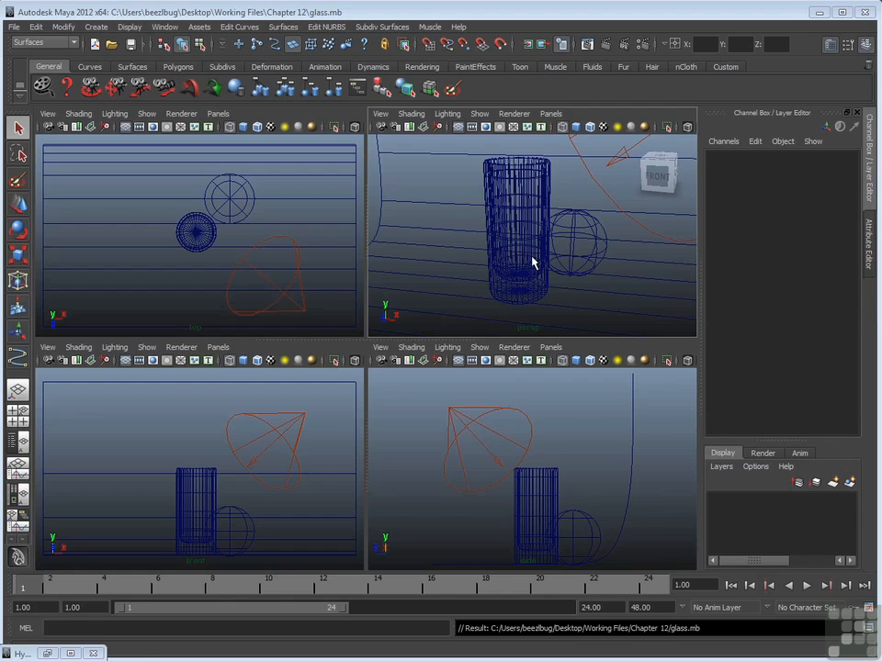
Render the perspective view of the glass and sphere with Maya Software.
{"action": "left_click", "coordinate": [603, 43]}
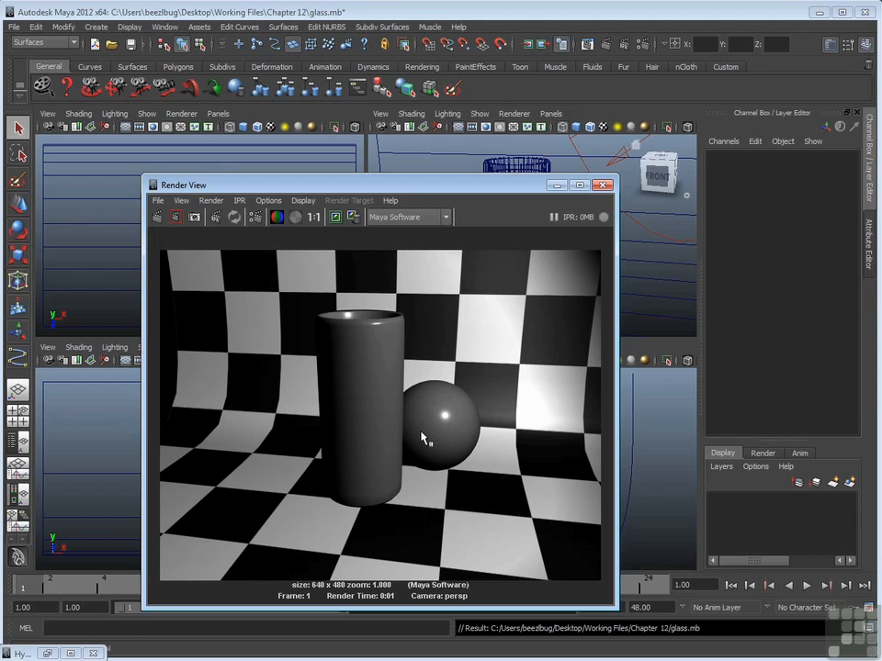
{"action": "left_click_drag", "start_coordinate": [450, 186], "coordinate": [372, 153]}
Turn on Raytracing in the raytracing quality options of the Maya Software render settings.
{"action": "left_click", "coordinate": [646, 45]}
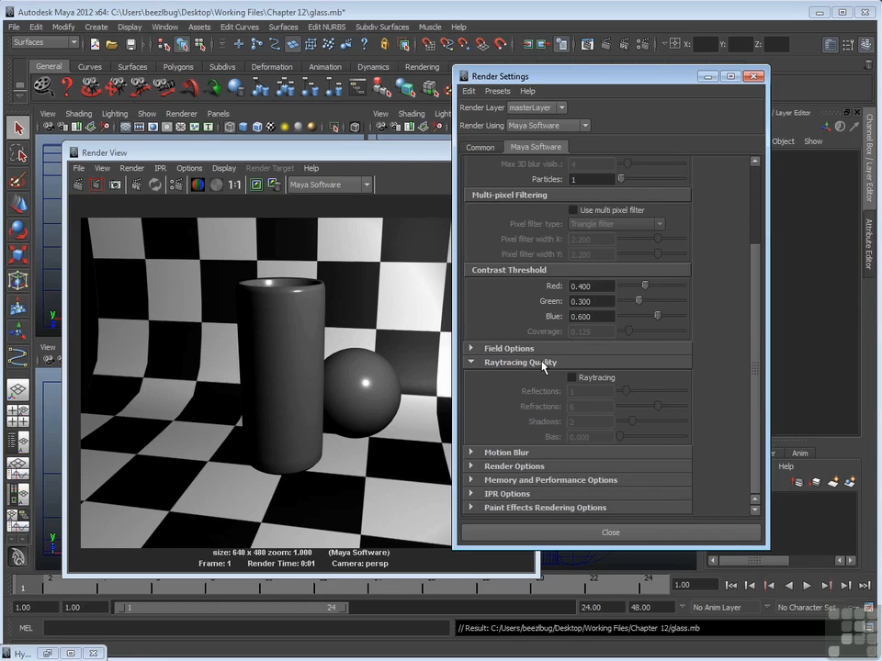
{"action": "left_click", "coordinate": [474, 364]}
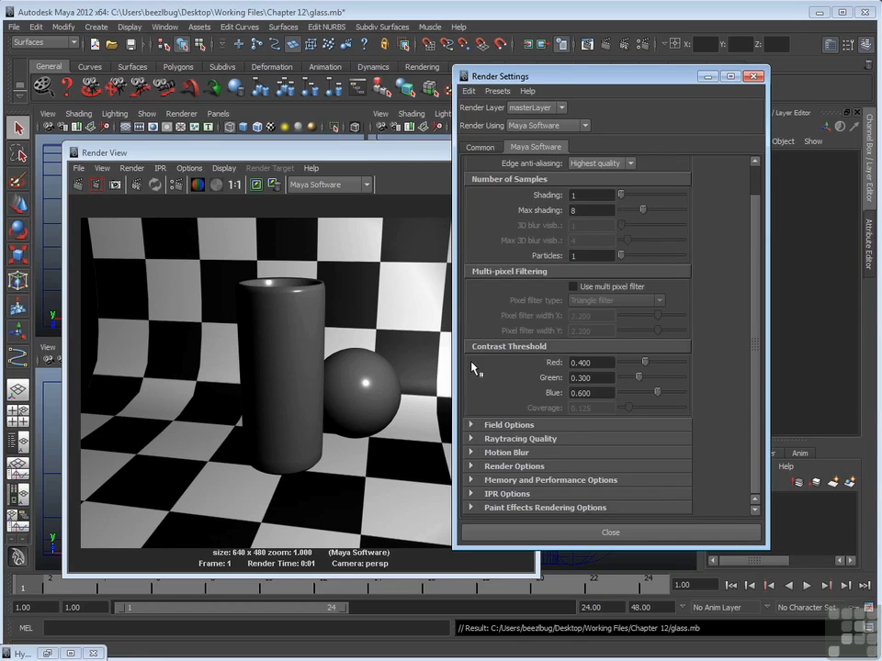
{"action": "left_click", "coordinate": [472, 439]}
{"action": "scroll", "coordinate": [755, 377], "scroll_direction": "down", "scroll_amount": 3}
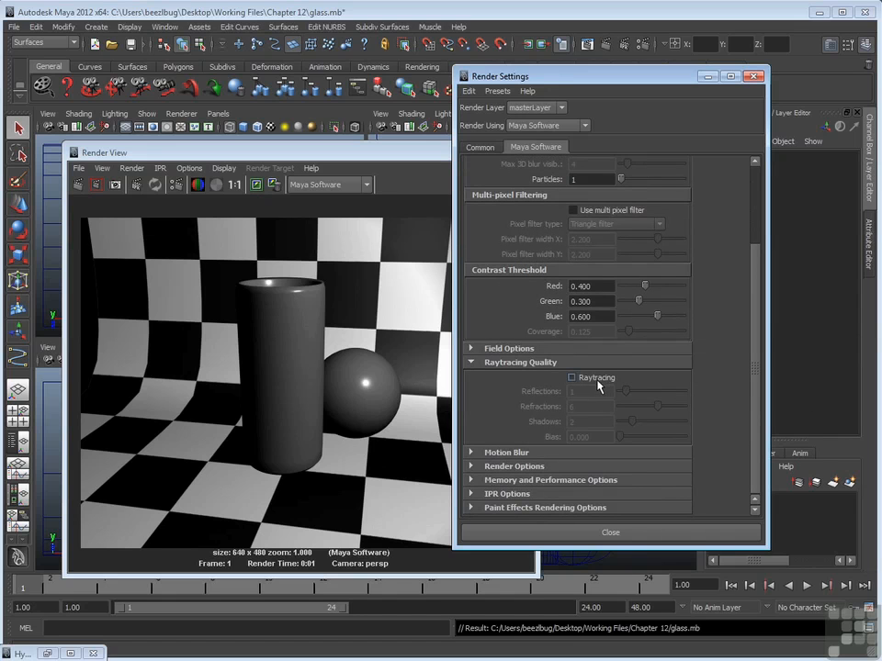
{"action": "left_click", "coordinate": [571, 377]}
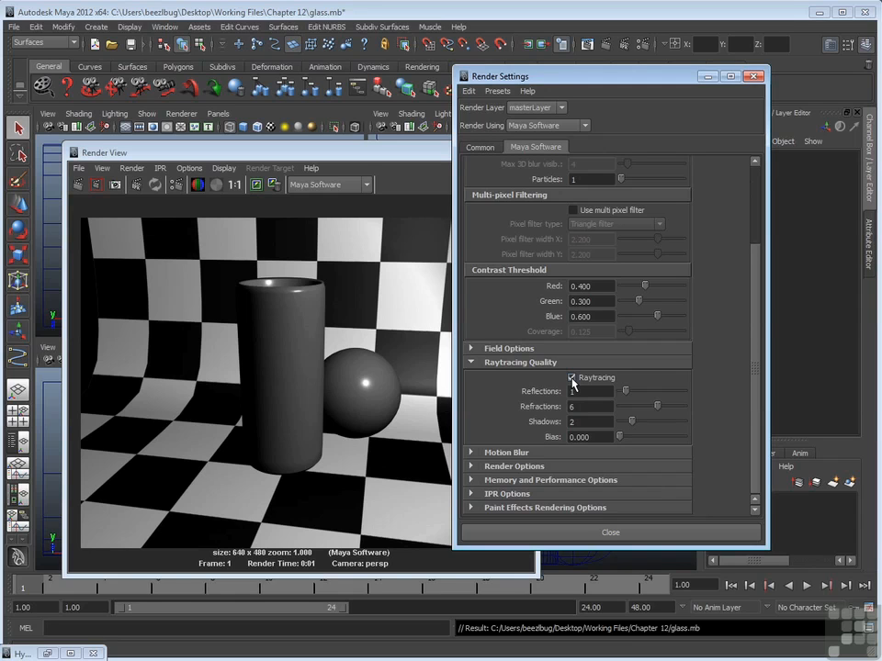
Re-render the perspective view with raytracing to check the reflections on the glass, sphere and backdrop.
{"action": "left_click_drag", "start_coordinate": [594, 79], "coordinate": [640, 74]}
{"action": "left_click", "coordinate": [176, 153]}
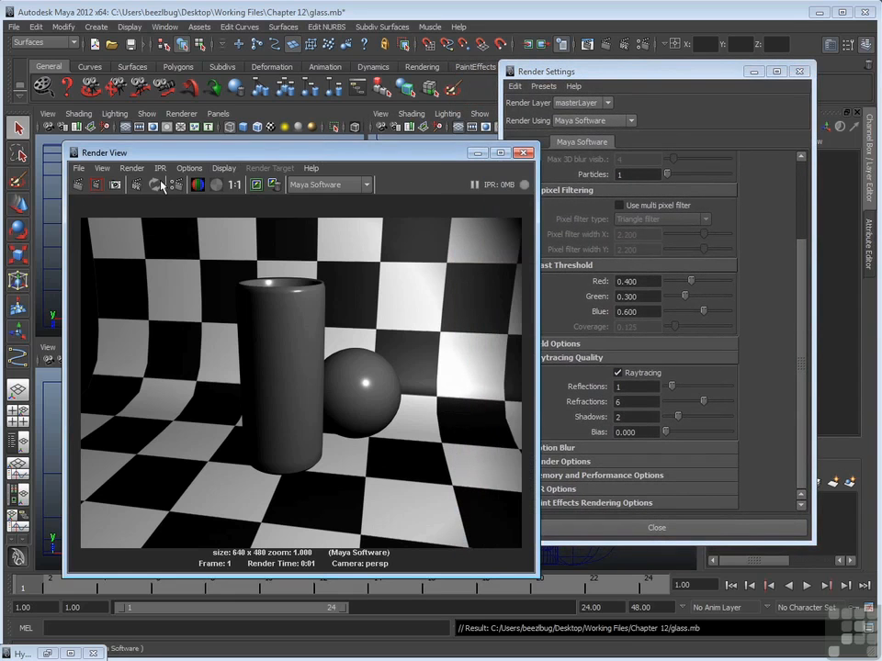
{"action": "left_click", "coordinate": [79, 184]}
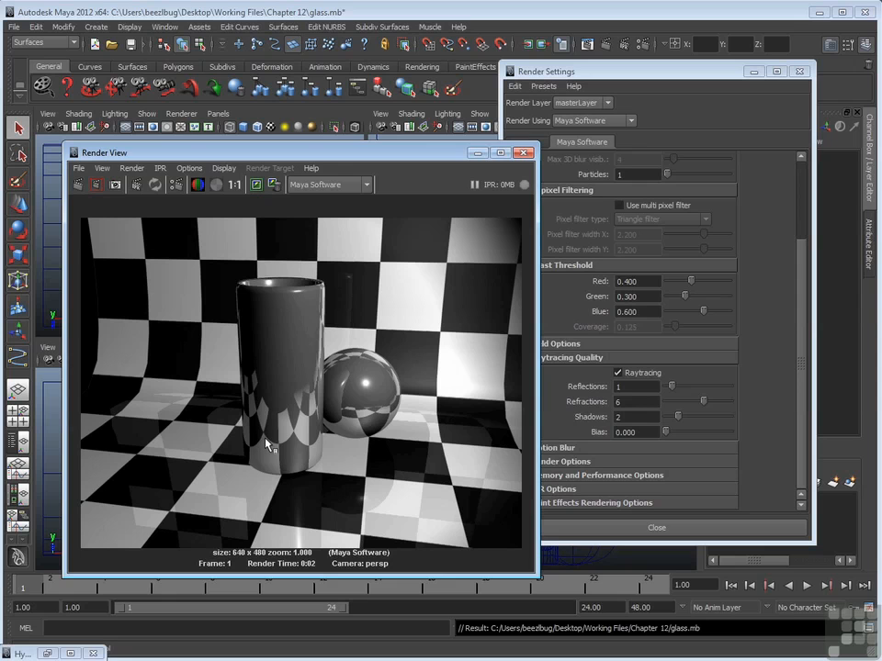
Open the Backdrop_ material from the Hypershade and set its reflectivity to 0.
{"action": "left_click", "coordinate": [167, 28]}
{"action": "mouse_move", "coordinate": [197, 60]}
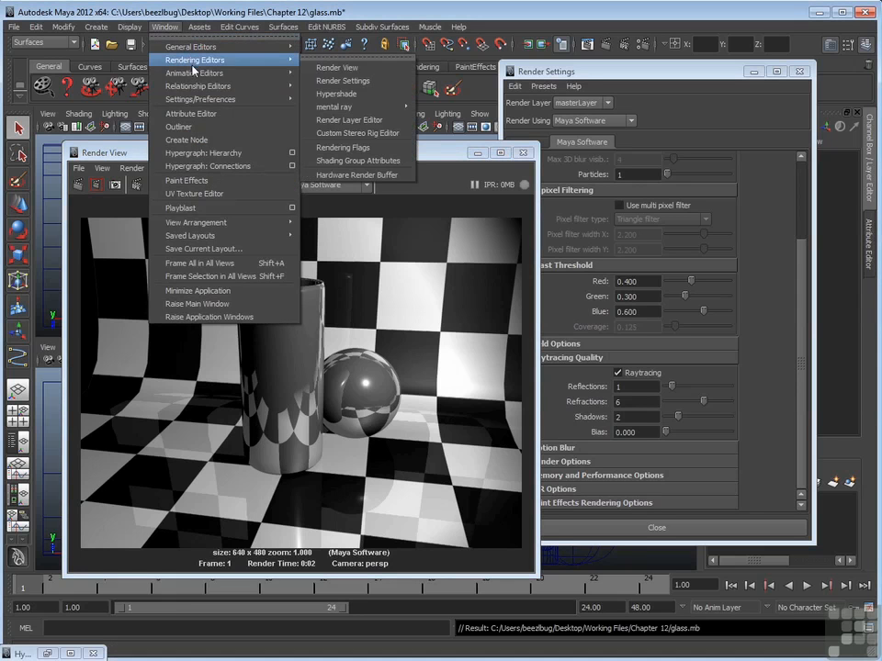
{"action": "left_click", "coordinate": [323, 91]}
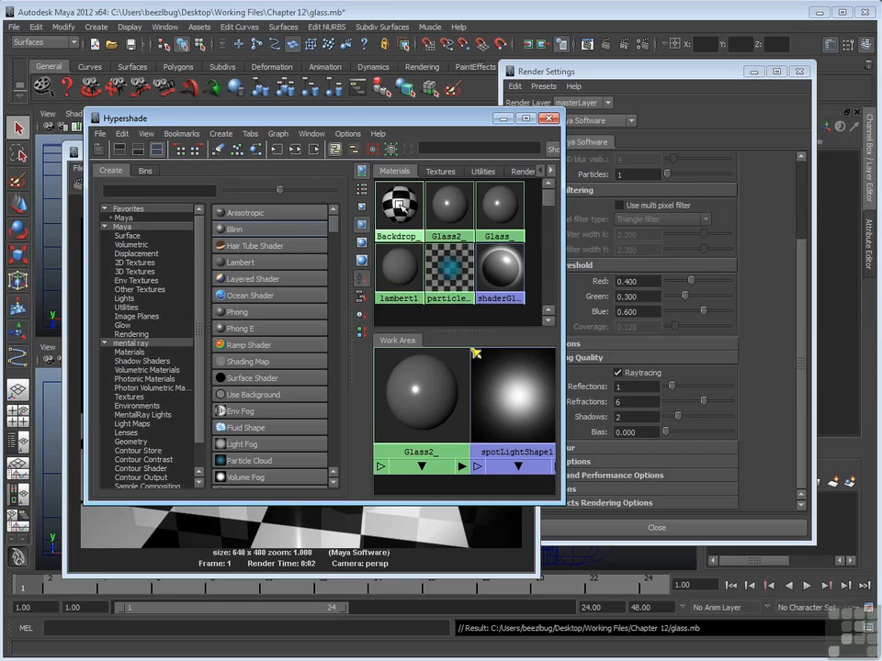
{"action": "left_click", "coordinate": [405, 197]}
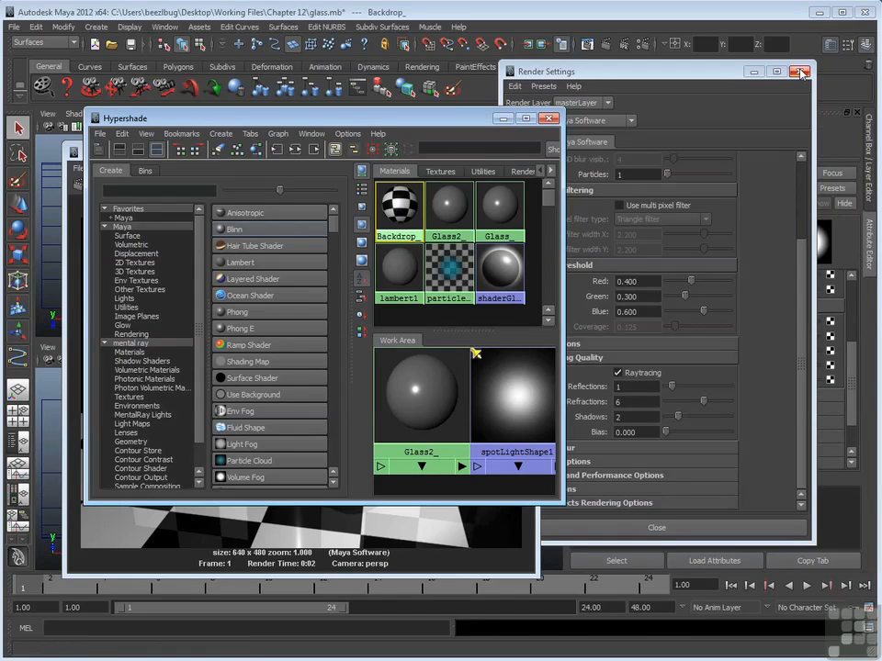
{"action": "left_click", "coordinate": [754, 72]}
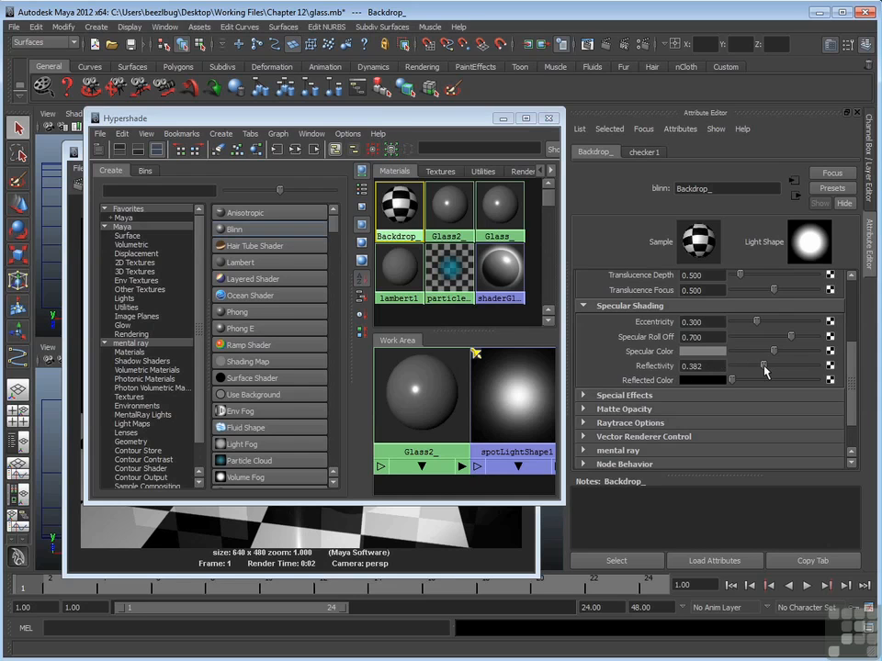
{"action": "left_click_drag", "start_coordinate": [773, 366], "coordinate": [721, 368]}
Re-render the scene with the non-reflective checkered backdrop, keeping the material attributes in view.
{"action": "left_click", "coordinate": [502, 117]}
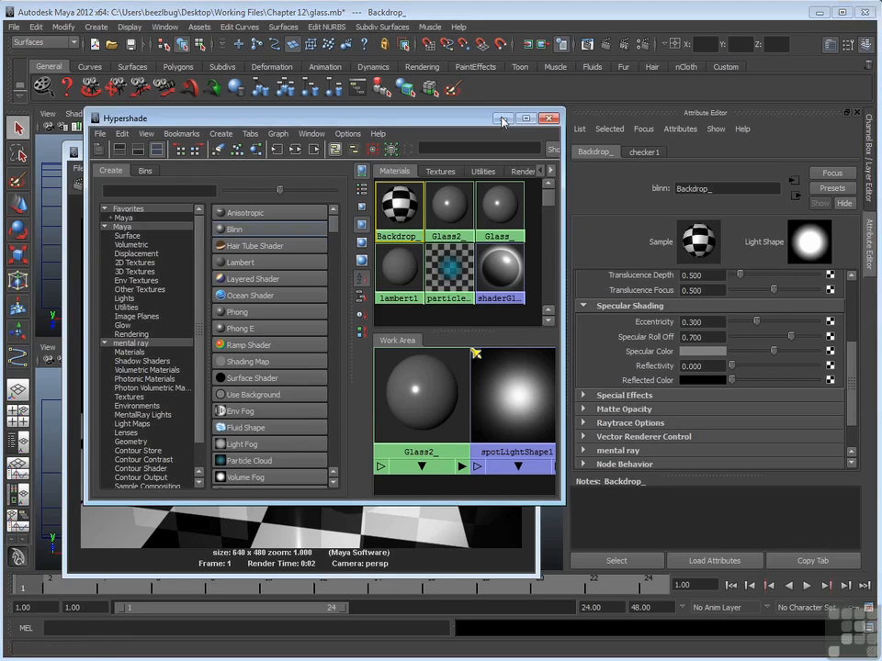
{"action": "left_click_drag", "start_coordinate": [226, 153], "coordinate": [232, 119]}
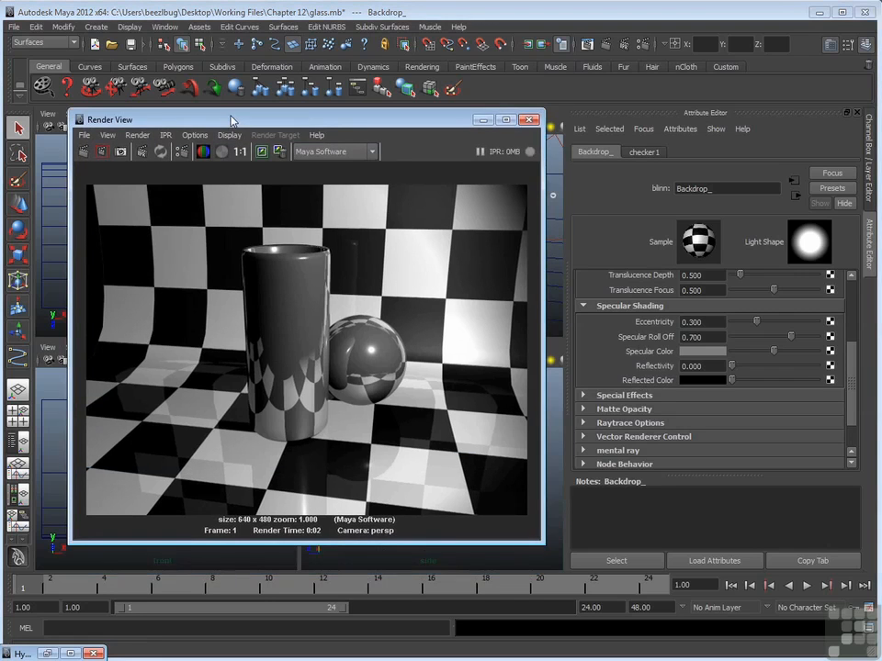
{"action": "left_click", "coordinate": [85, 152]}
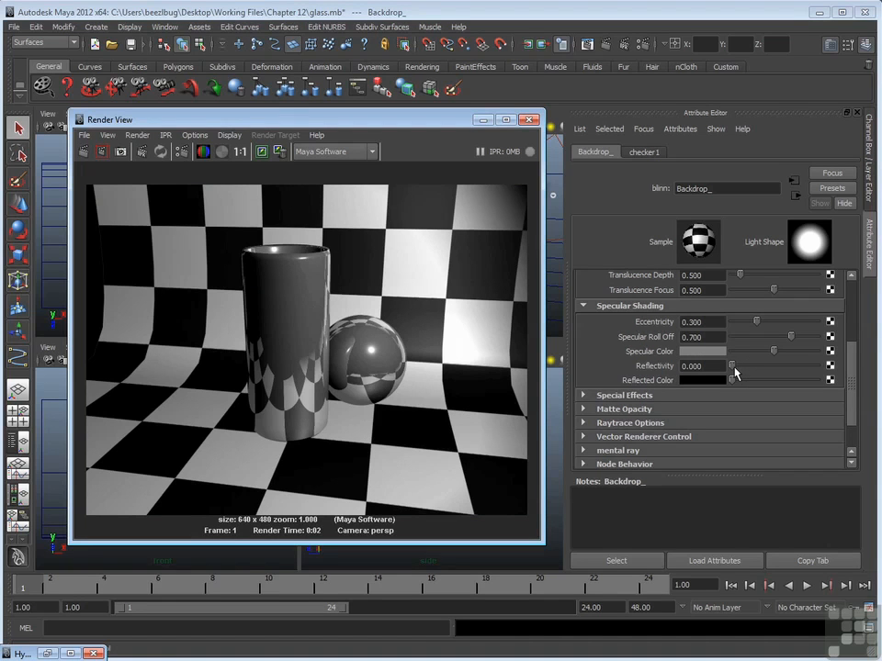
Test-render the Backdrop_ material with reflectivity at 0.138 and 0.293, and return the reflectivity to 0.
{"action": "left_click_drag", "start_coordinate": [734, 370], "coordinate": [743, 370]}
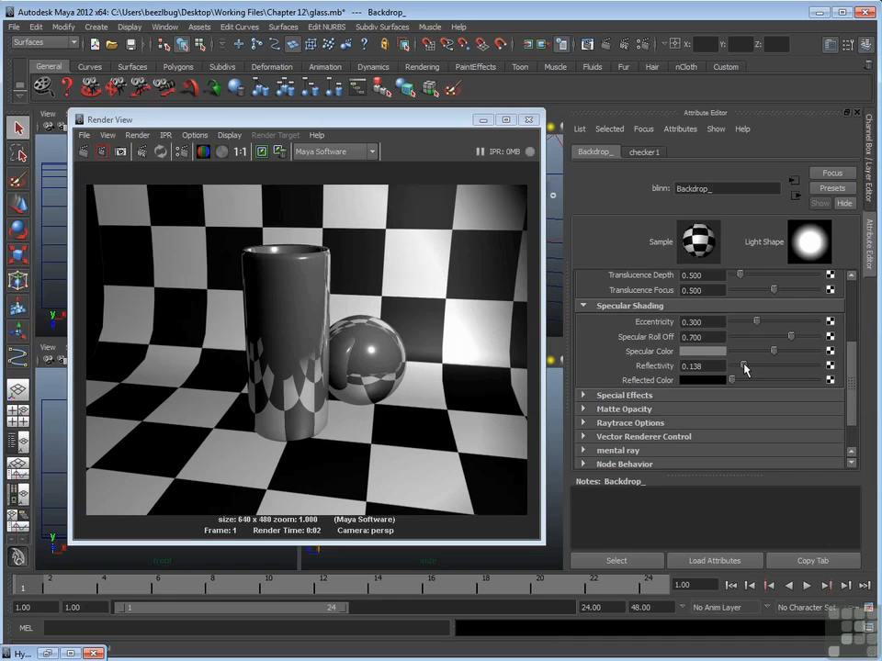
{"action": "left_click", "coordinate": [85, 151]}
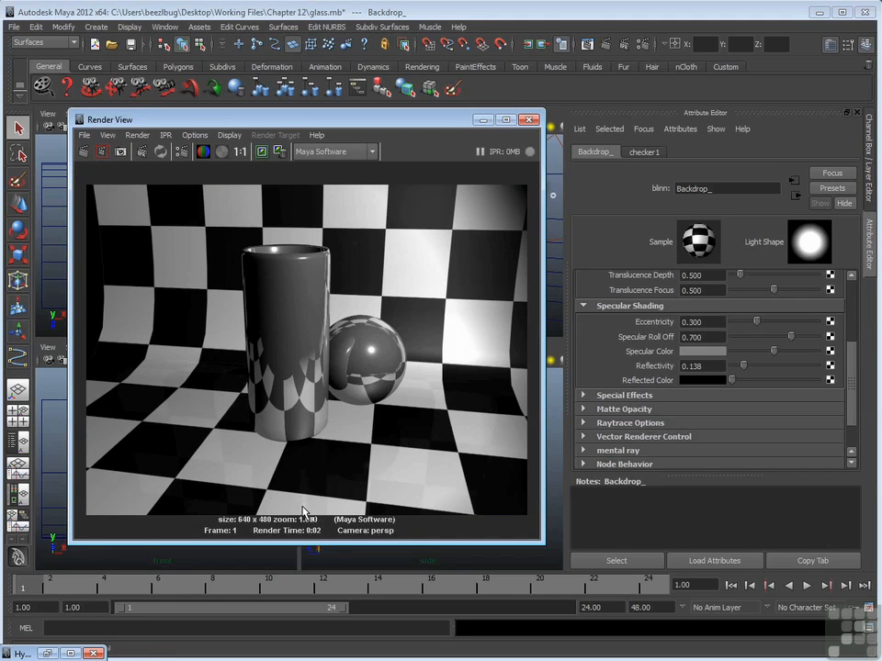
{"action": "left_click_drag", "start_coordinate": [745, 367], "coordinate": [757, 367]}
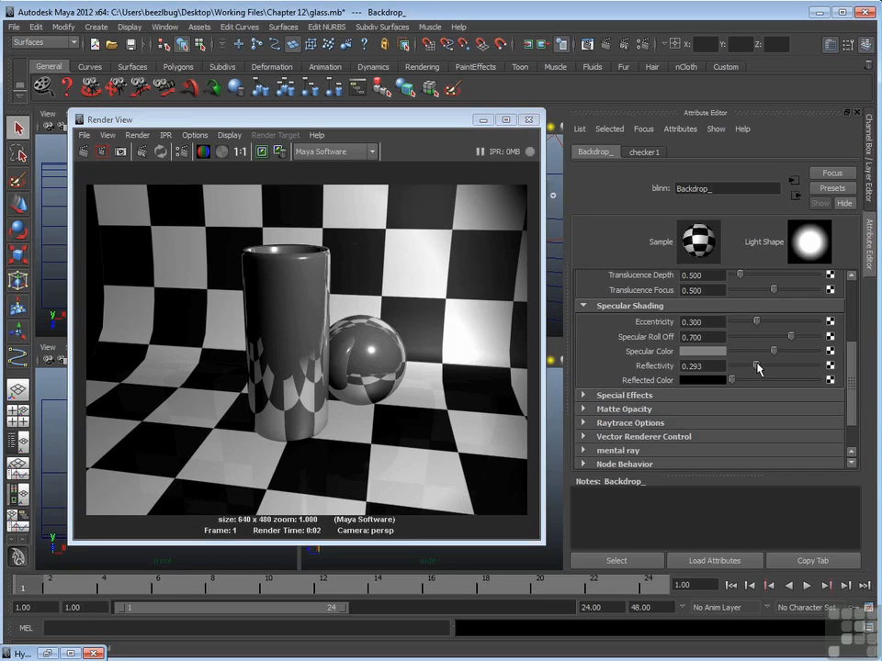
{"action": "left_click", "coordinate": [84, 151]}
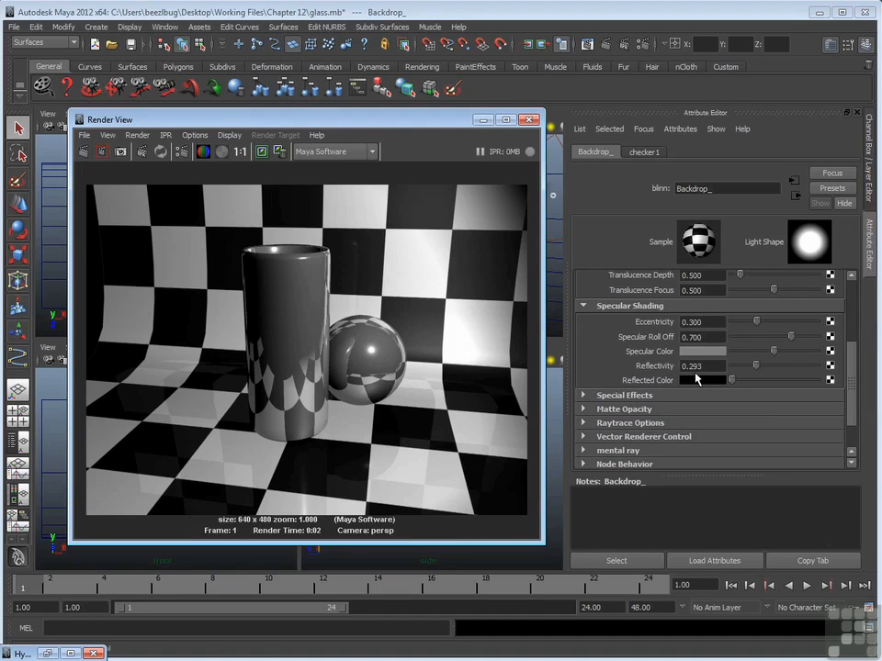
{"action": "left_click_drag", "start_coordinate": [755, 366], "coordinate": [825, 368]}
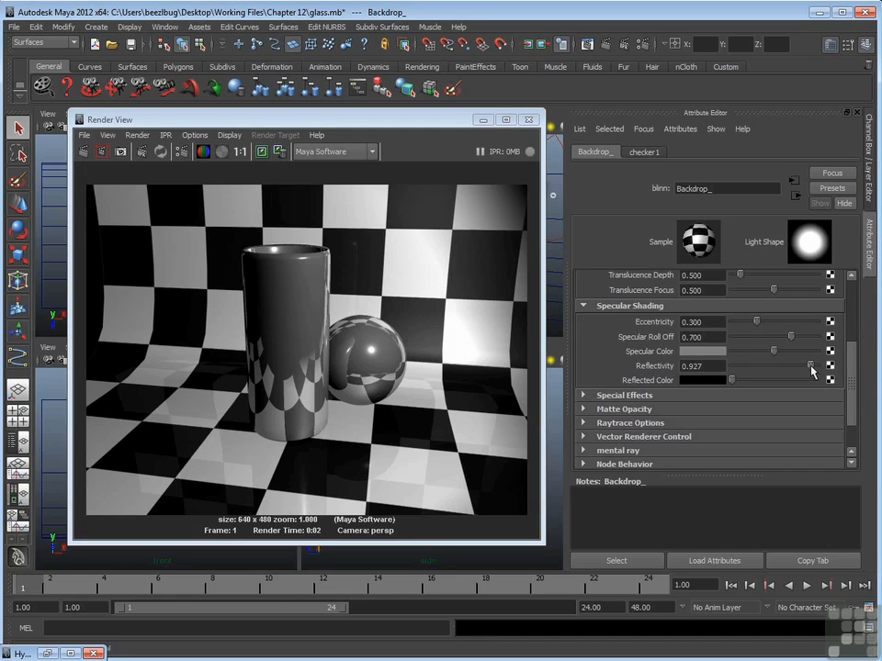
{"action": "left_click_drag", "start_coordinate": [820, 368], "coordinate": [722, 372]}
Set the Glass_ material's reflectivity to 1 and render only the region around the tall glass.
{"action": "left_click", "coordinate": [50, 654]}
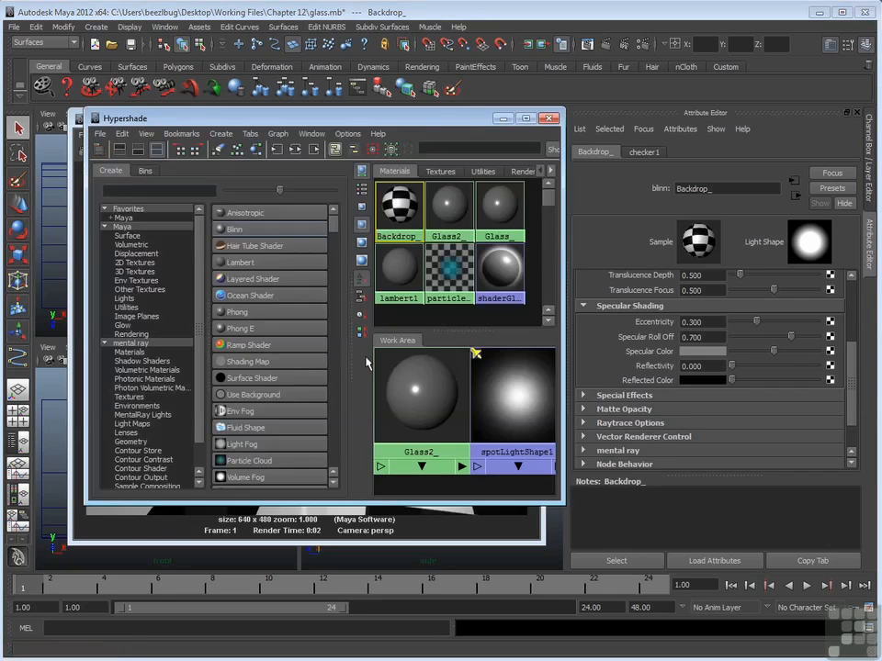
{"action": "left_click", "coordinate": [498, 207]}
{"action": "left_click", "coordinate": [503, 118]}
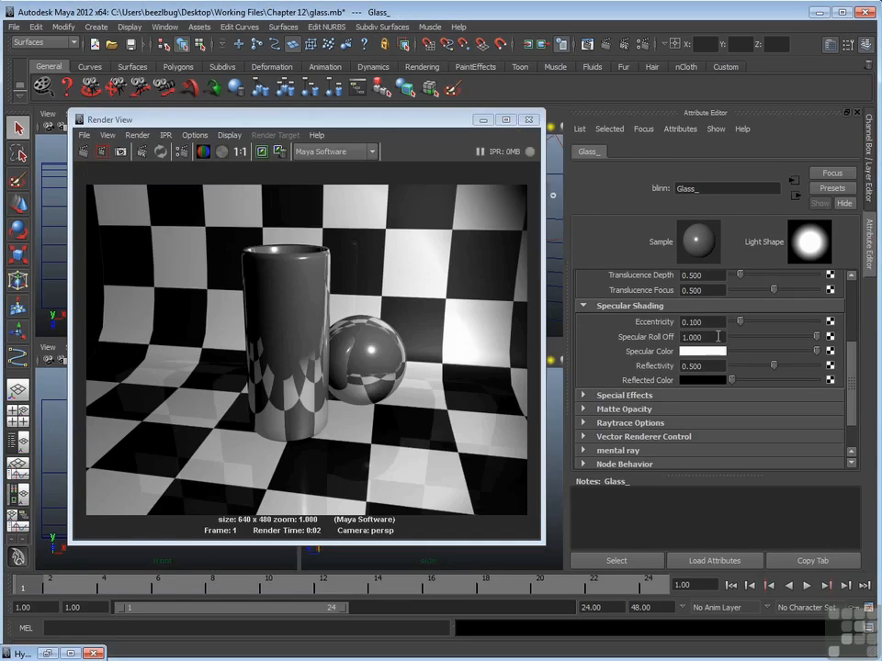
{"action": "left_click_drag", "start_coordinate": [774, 366], "coordinate": [817, 366]}
{"action": "left_click_drag", "start_coordinate": [213, 216], "coordinate": [368, 468]}
{"action": "left_click", "coordinate": [105, 153]}
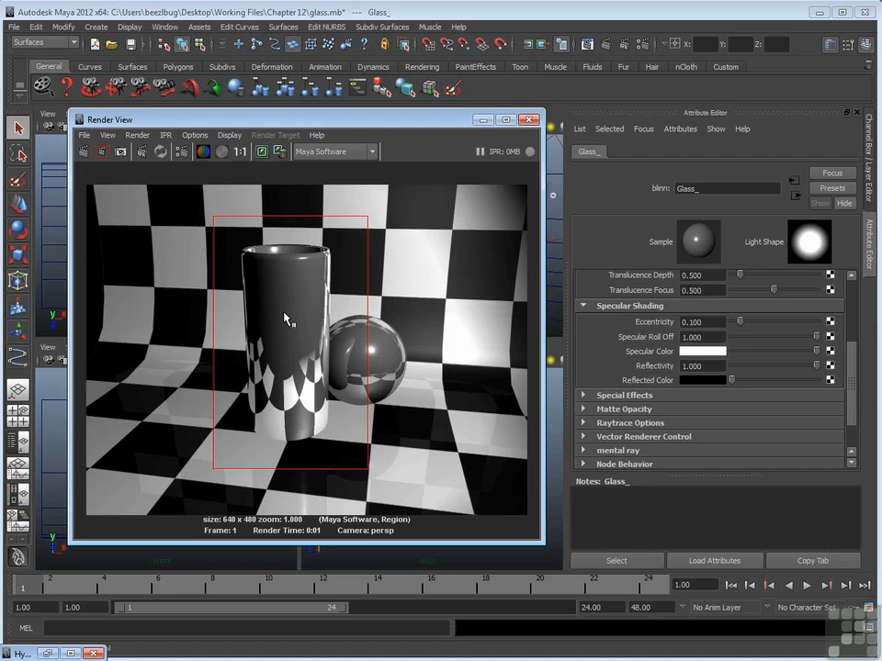
Change the Glass_ material's color to pure red with saturation and value at 1, and re-render the region.
{"action": "scroll", "coordinate": [639, 280], "scroll_direction": "up", "scroll_amount": 3}
{"action": "left_click", "coordinate": [690, 313]}
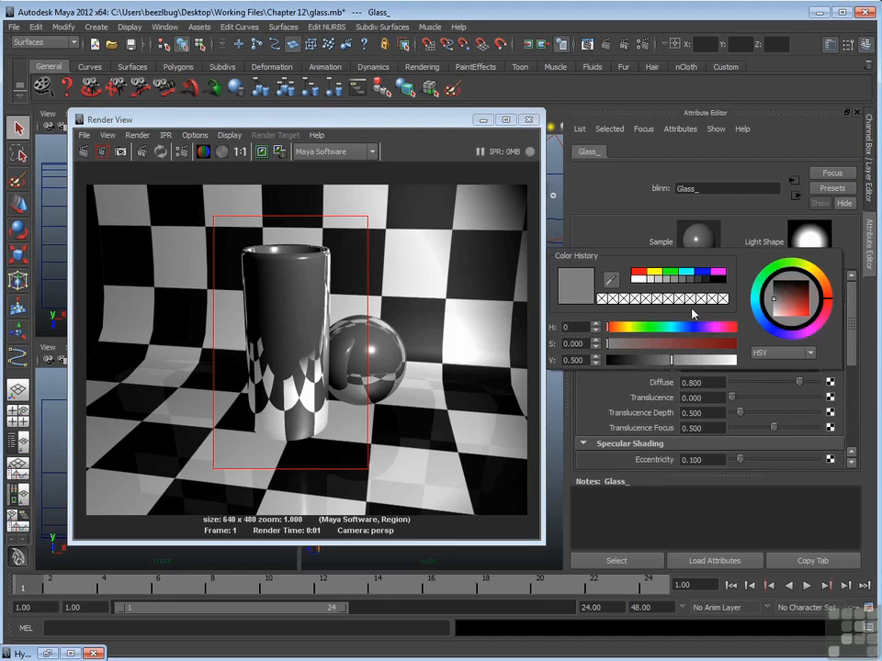
{"action": "left_click_drag", "start_coordinate": [607, 344], "coordinate": [775, 347]}
{"action": "left_click_drag", "start_coordinate": [671, 360], "coordinate": [733, 360]}
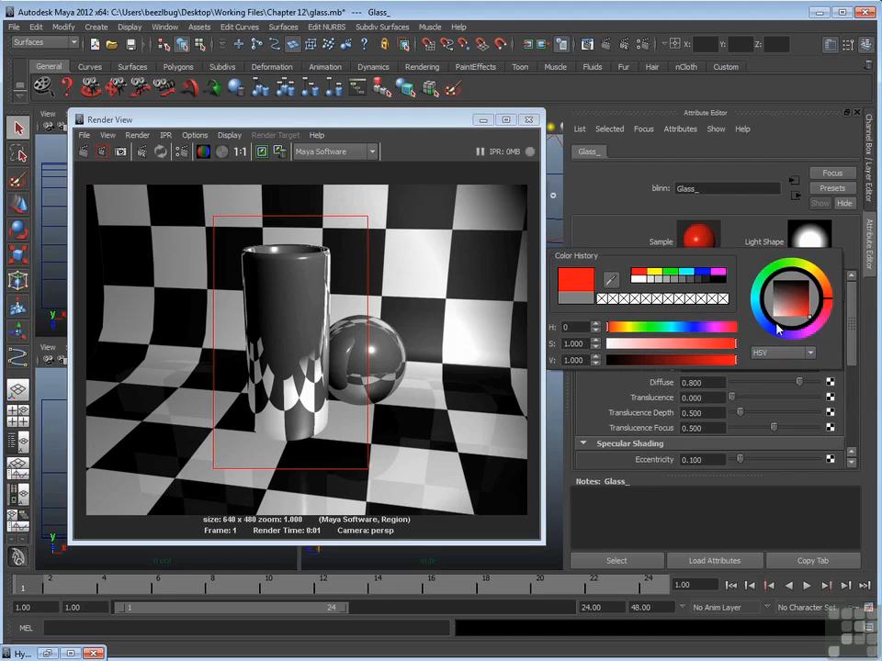
{"action": "left_click", "coordinate": [100, 149]}
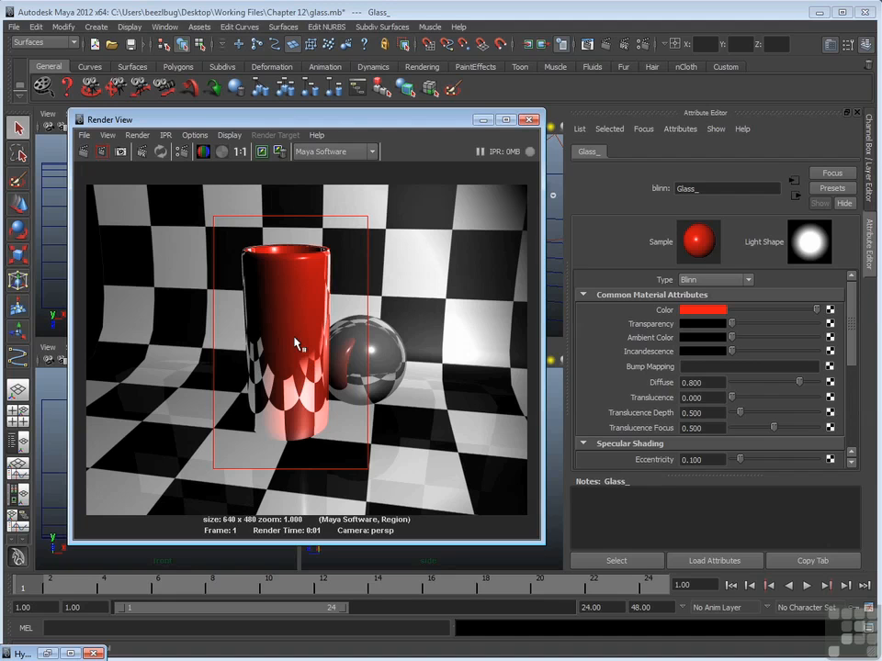
Open the render settings again at the raytracing quality options.
{"action": "left_click_drag", "start_coordinate": [853, 324], "coordinate": [857, 418]}
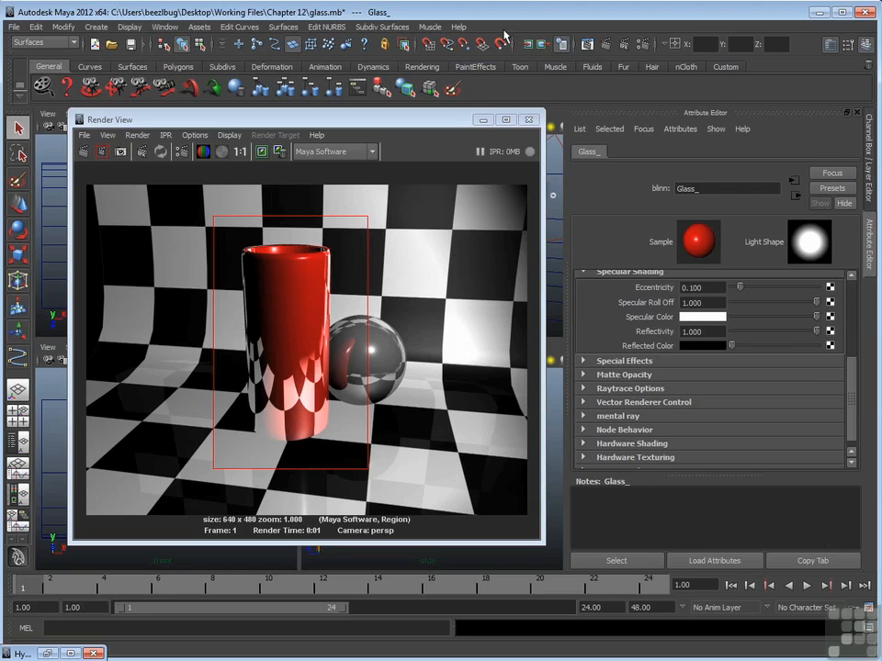
{"action": "left_click", "coordinate": [643, 43]}
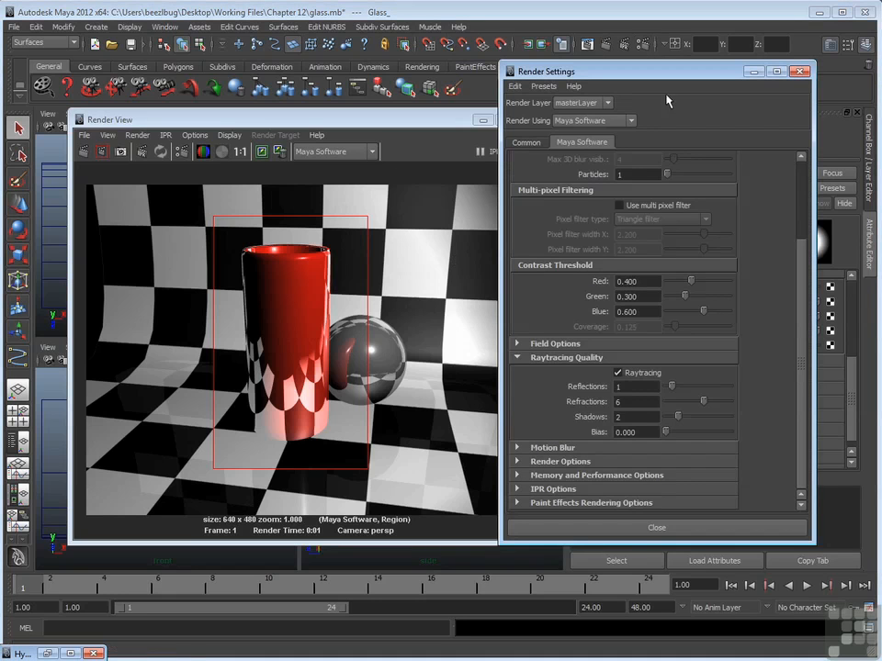